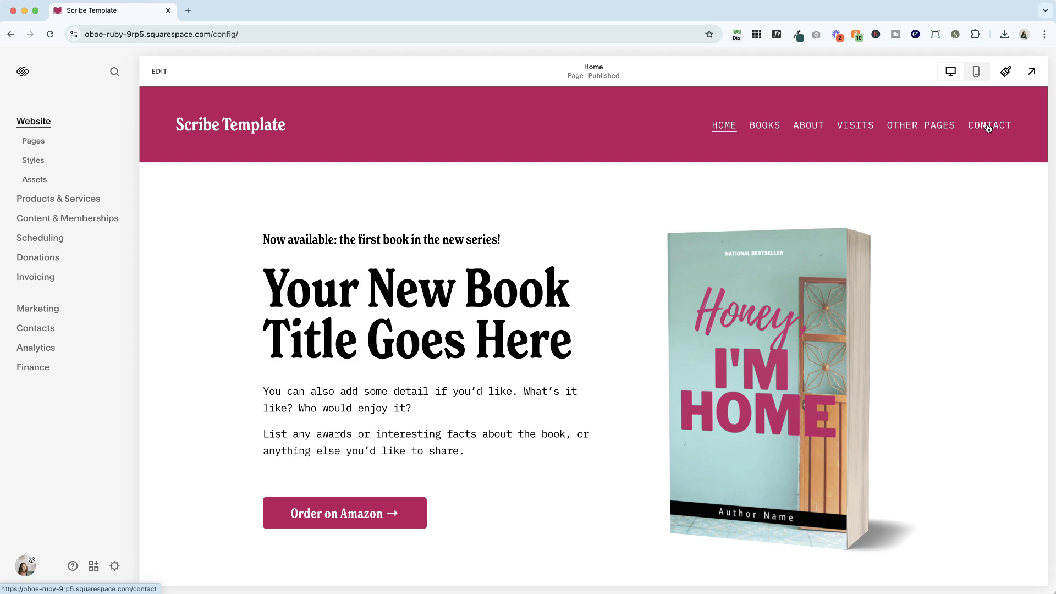
# Step: Open the Contact page from the site's navigation bar
pyautogui.click(988, 127)
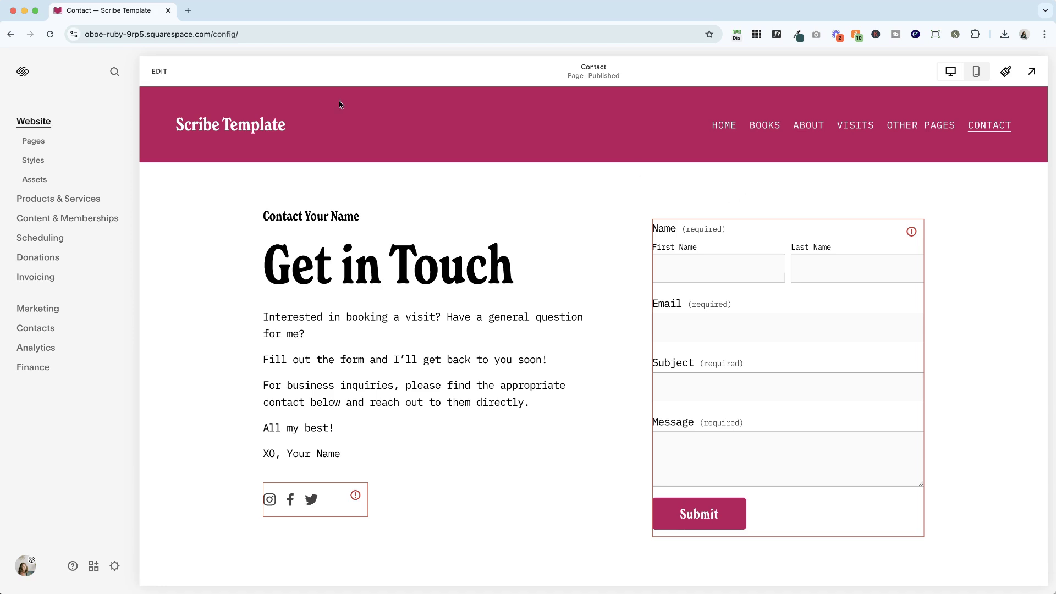
# Step: Start editing the Contact page and add a new Form block to the section
pyautogui.click(159, 71)
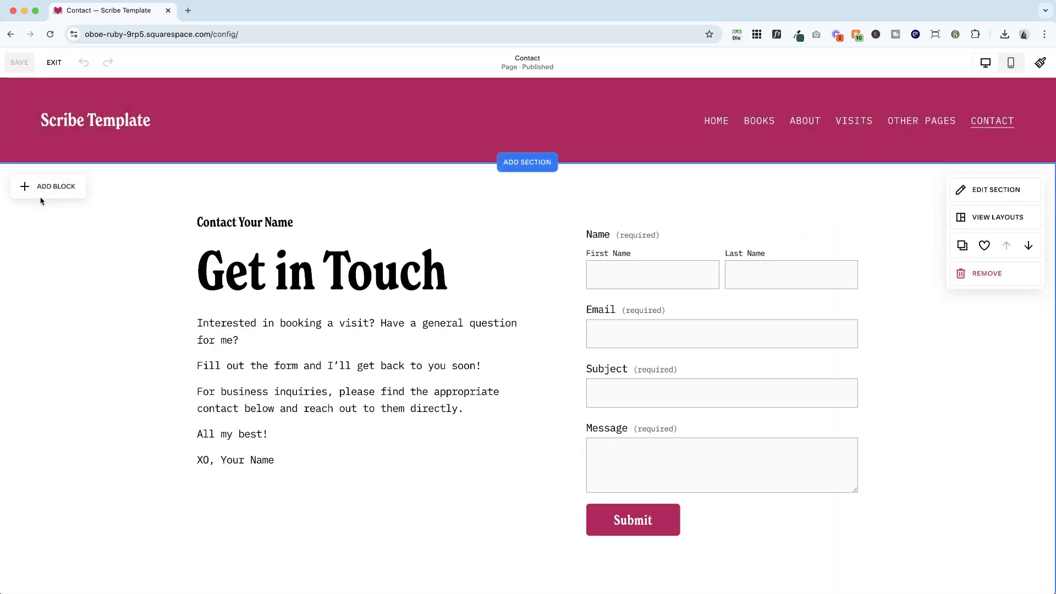
pyautogui.click(49, 191)
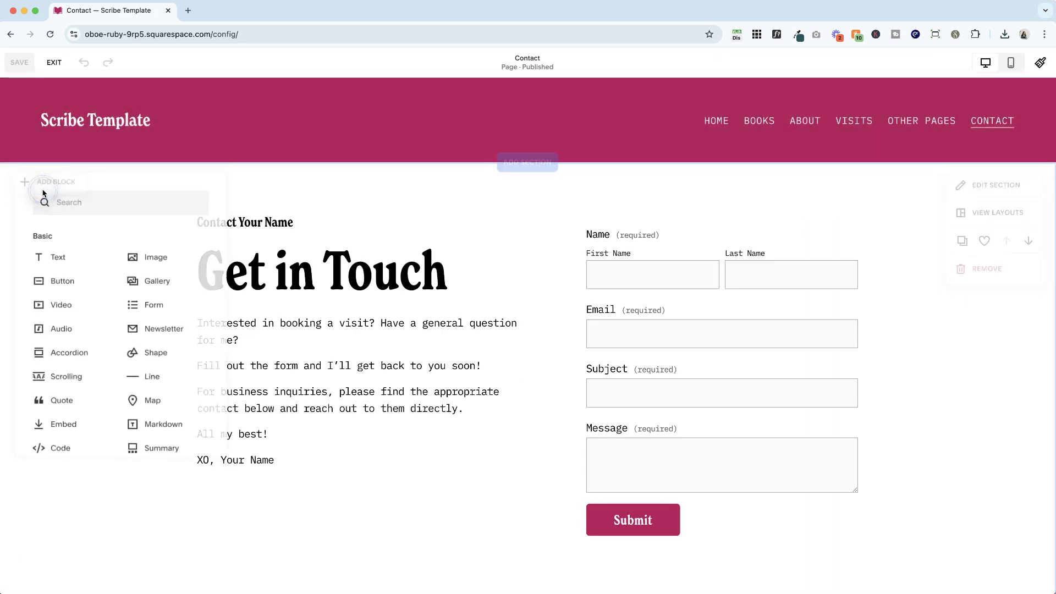
pyautogui.click(153, 306)
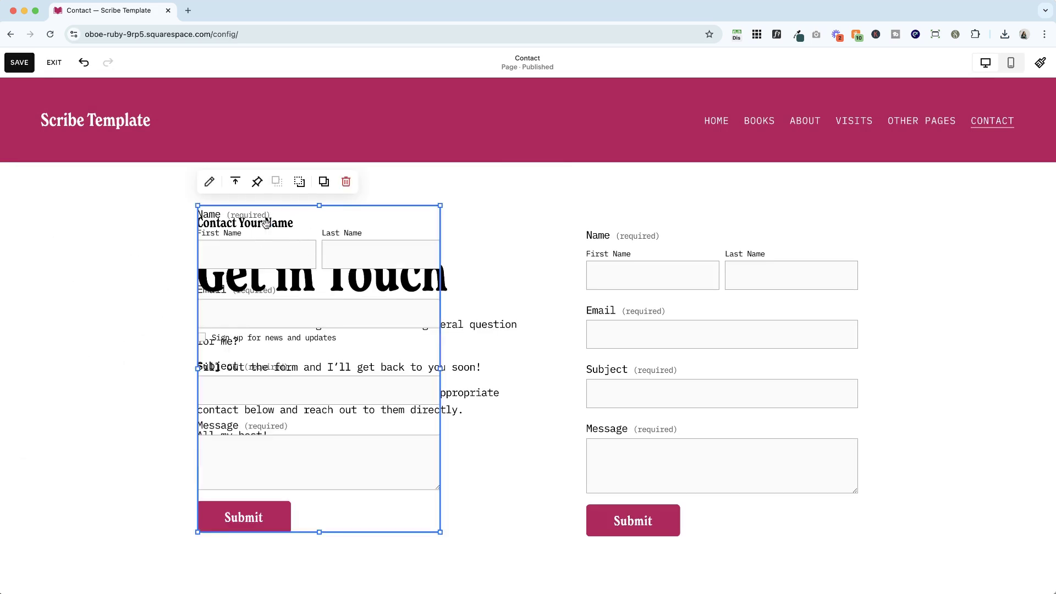
# Step: Review the test form's Design and form field settings, then select the test block to remove it
pyautogui.doubleClick(337, 222)
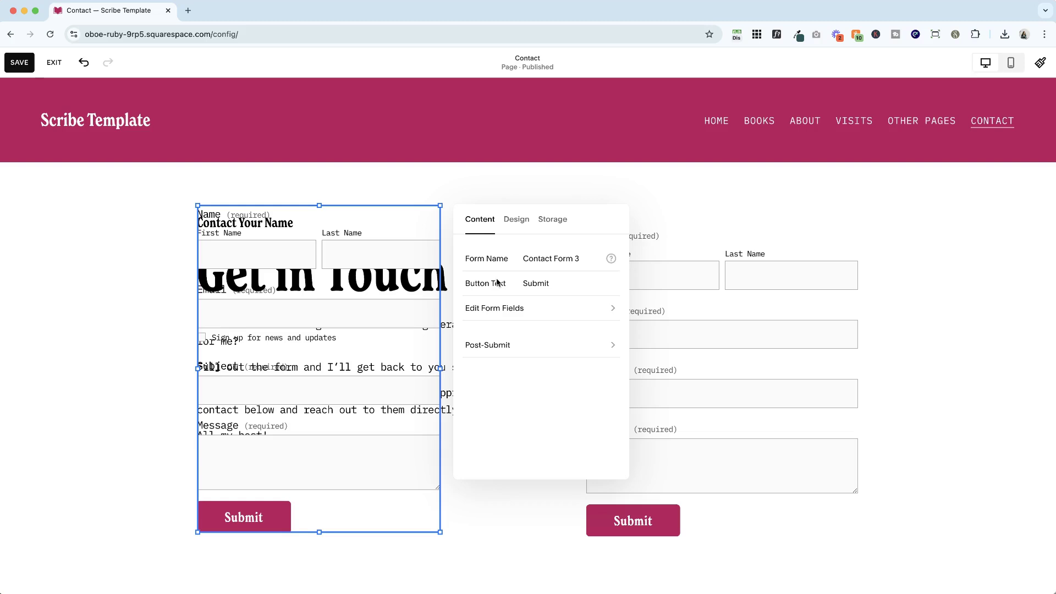
pyautogui.click(516, 221)
pyautogui.click(480, 221)
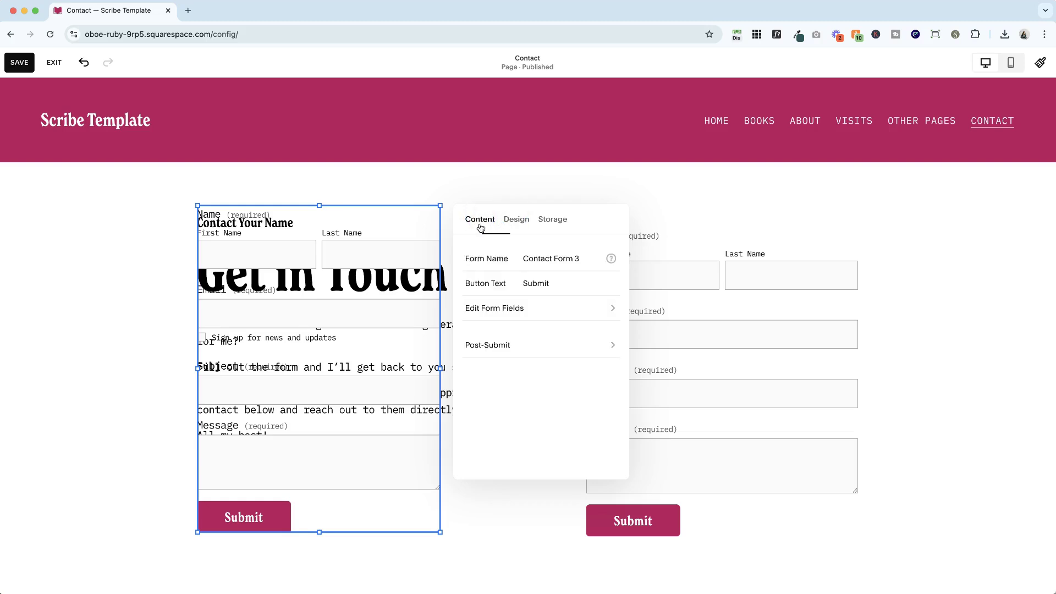
pyautogui.click(507, 318)
pyautogui.click(471, 217)
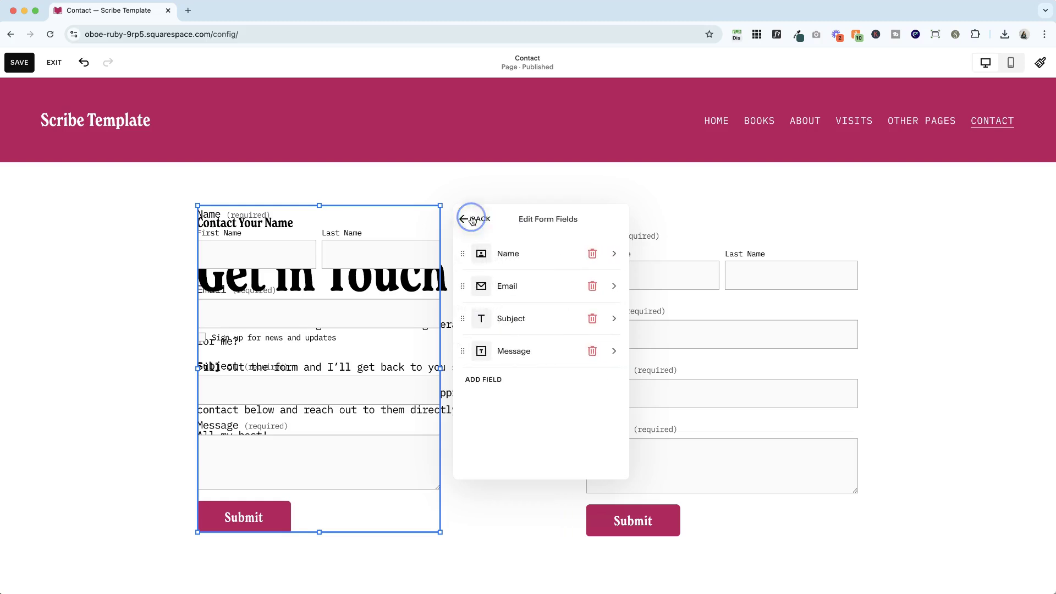
pyautogui.click(276, 190)
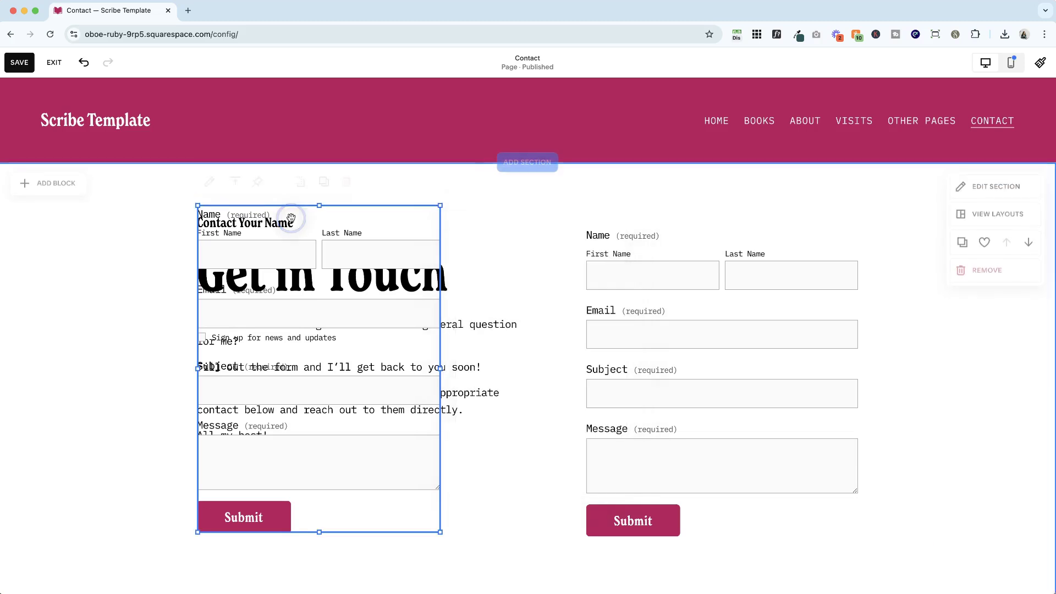
pyautogui.click(754, 322)
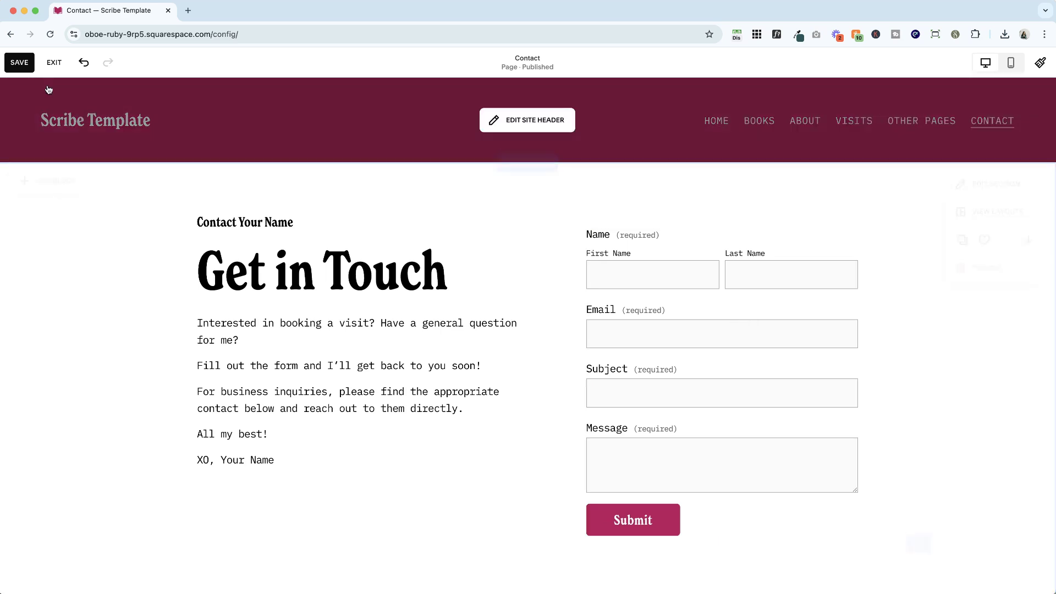
# Step: Exit the editor, choosing Save in the Exit Without Saving? dialog
pyautogui.click(54, 62)
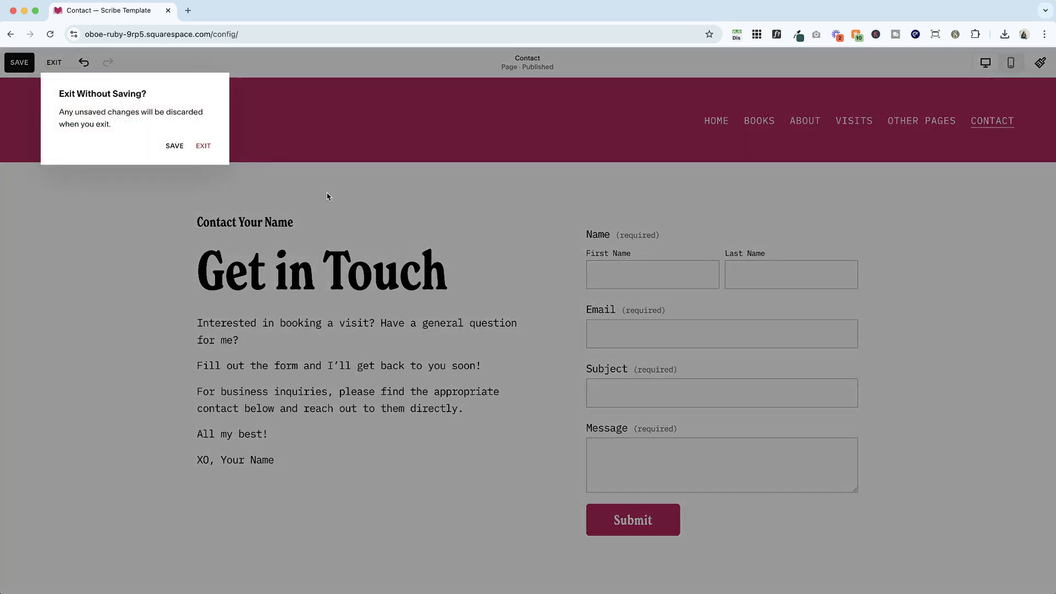
pyautogui.click(174, 146)
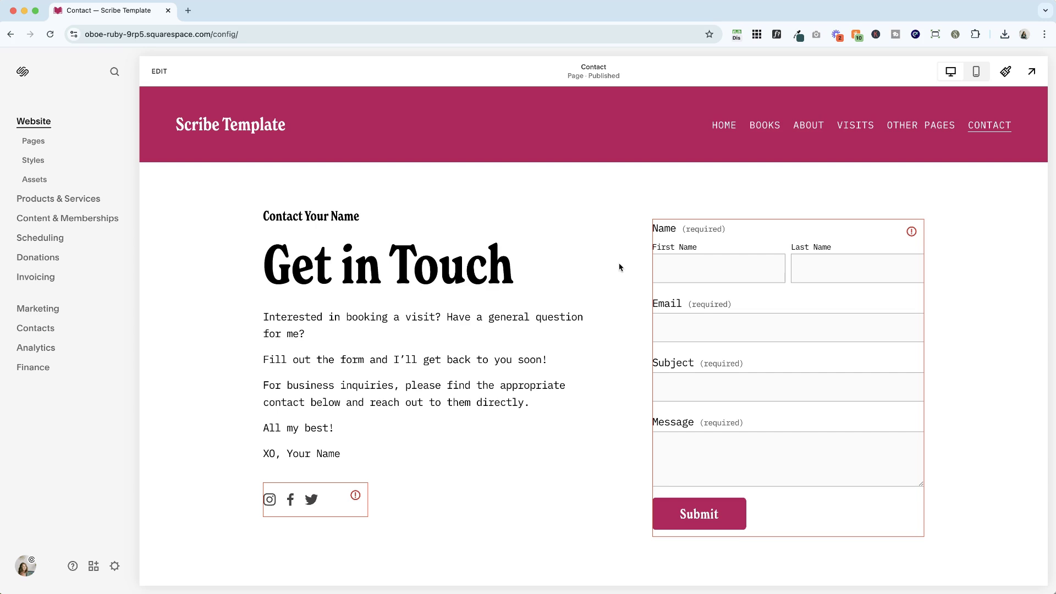
pyautogui.moveTo(912, 235)
# Step: Add a notification email address under the Contact Form's Storage settings, then exit the editor
pyautogui.click(731, 254)
pyautogui.click(160, 71)
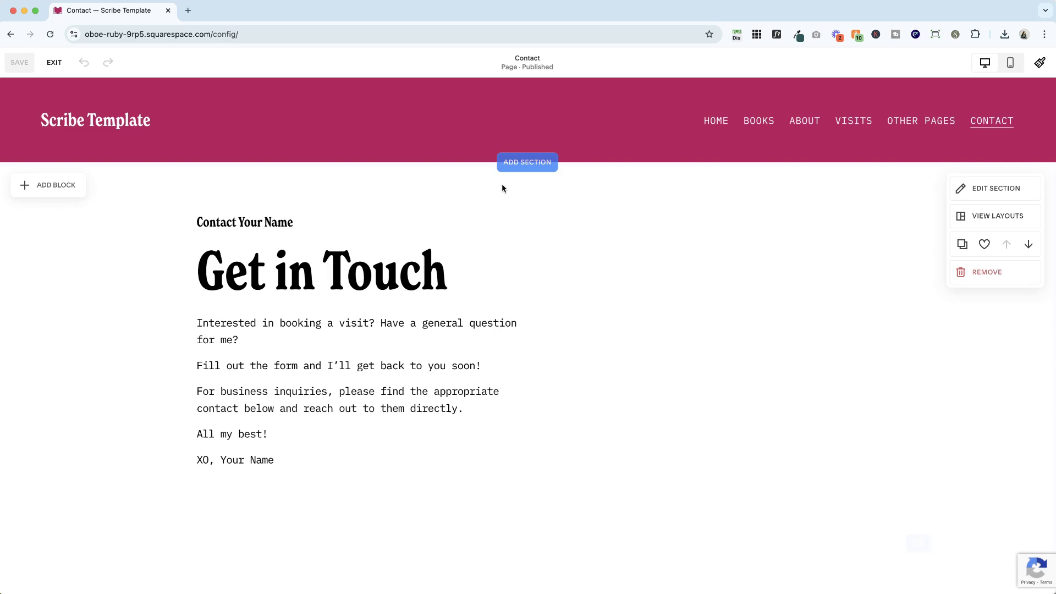
pyautogui.doubleClick(713, 308)
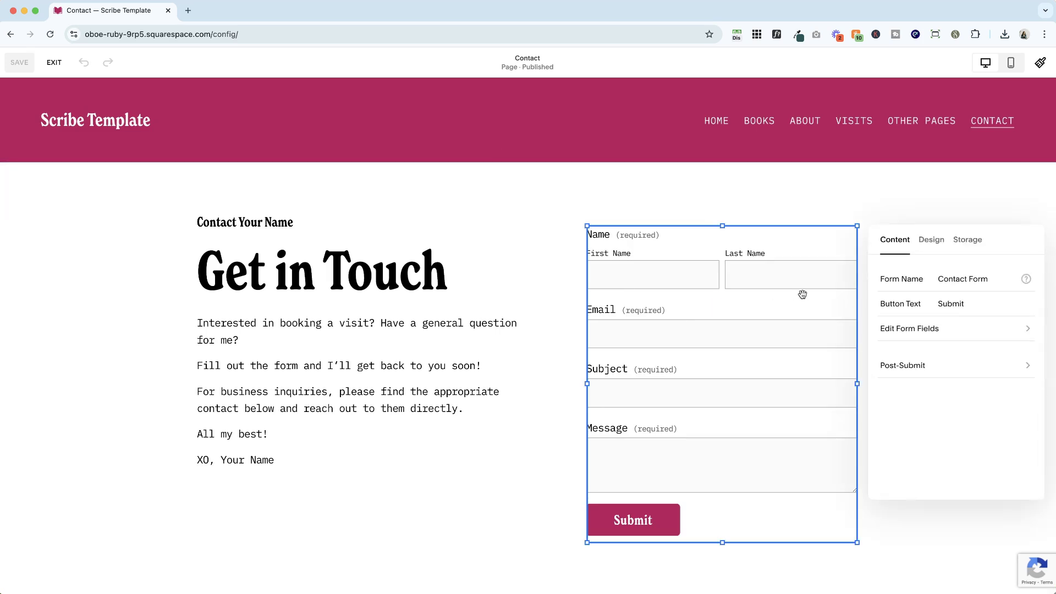
pyautogui.click(967, 240)
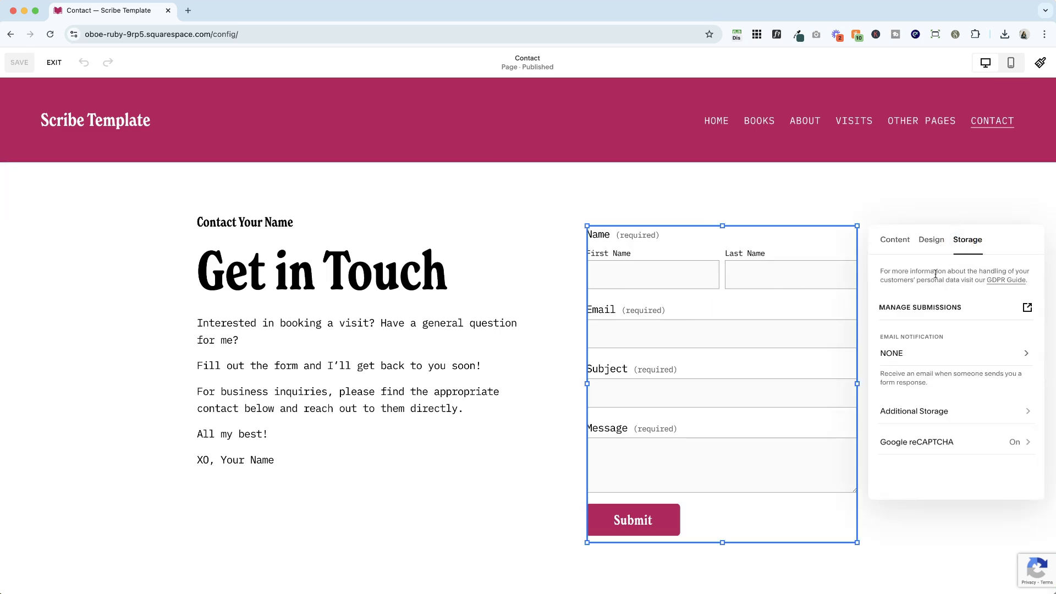
pyautogui.click(902, 355)
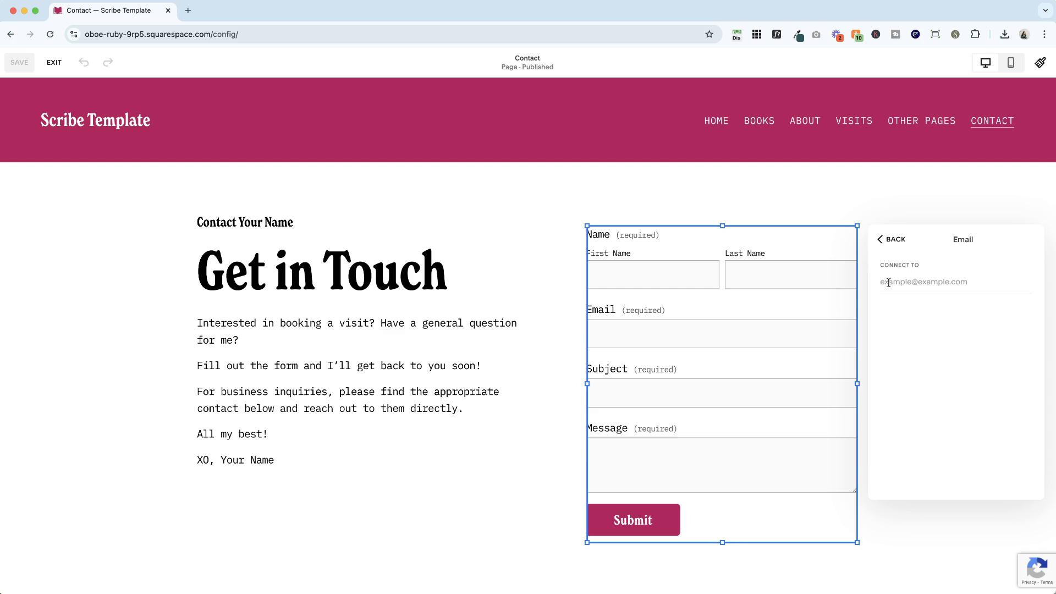
pyautogui.click(888, 283)
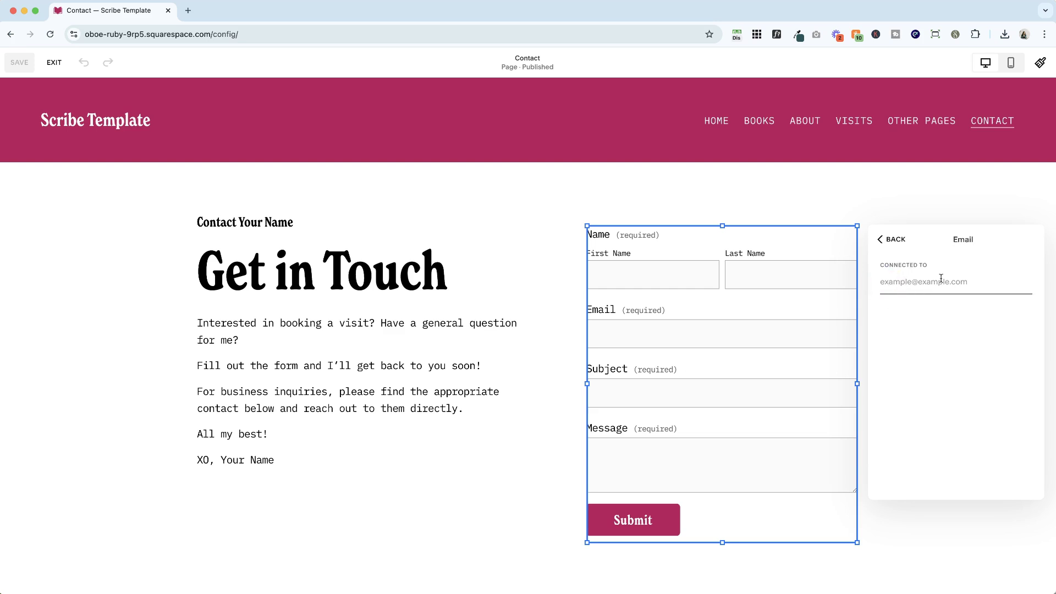
pyautogui.click(889, 241)
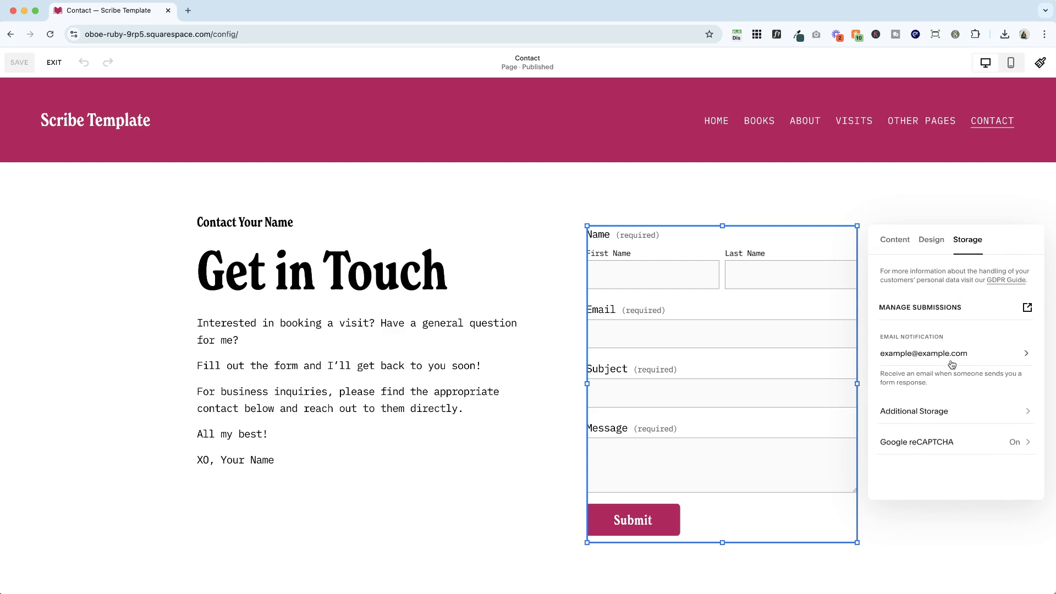
pyautogui.click(54, 62)
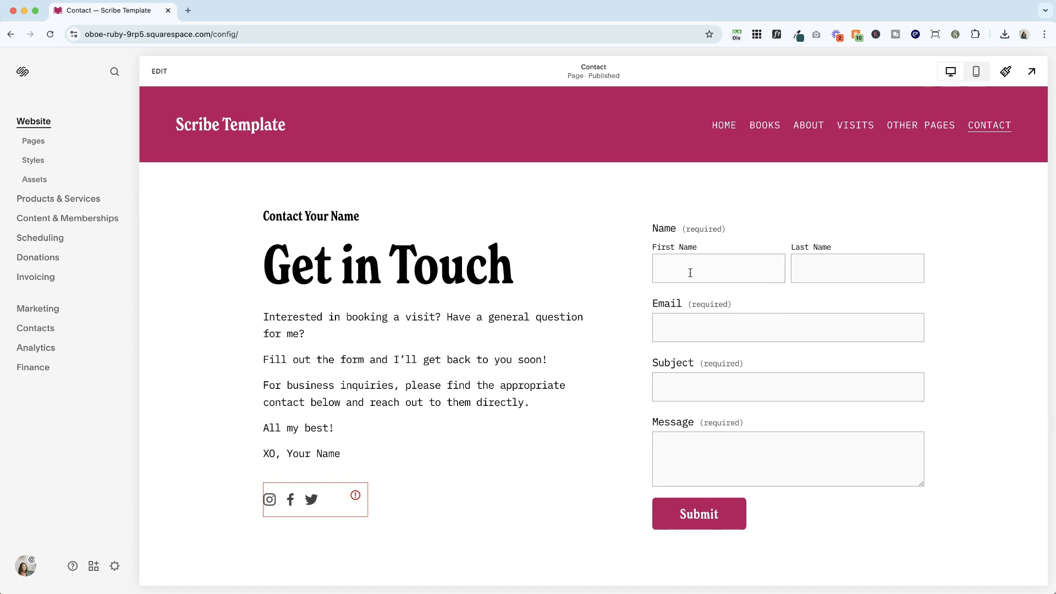
pyautogui.click(690, 273)
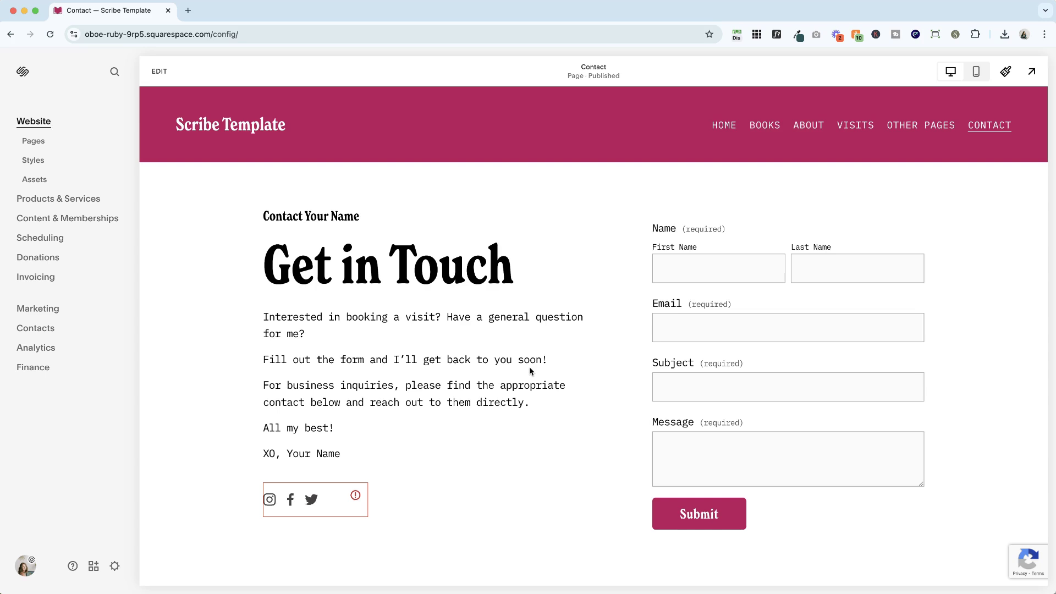
# Step: Open the test contact in the Contacts panel and show its Form Details
pyautogui.click(34, 330)
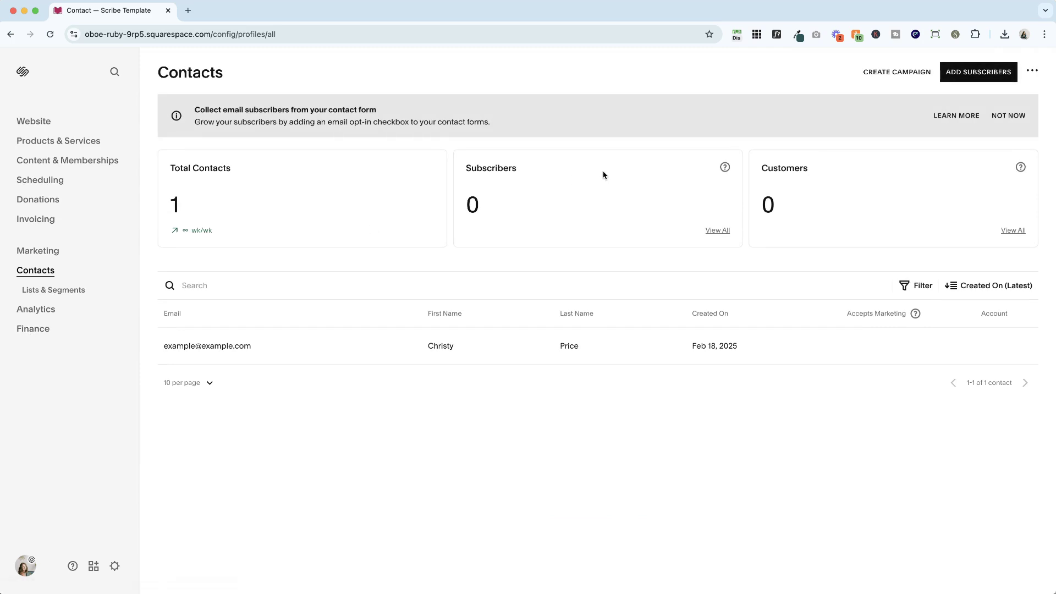
pyautogui.click(214, 354)
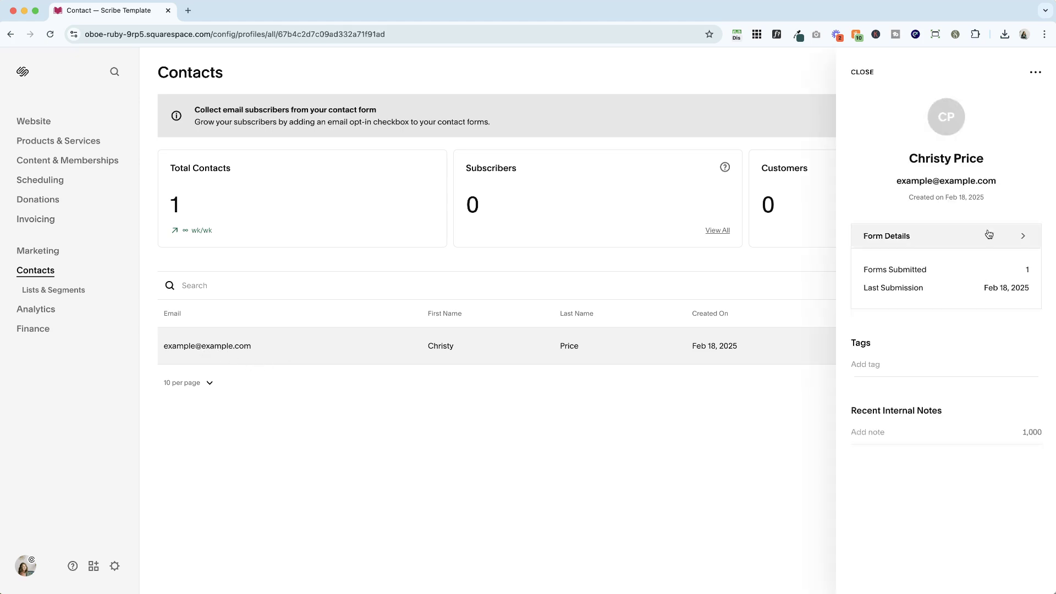
pyautogui.moveTo(909, 158); pyautogui.dragTo(988, 163)
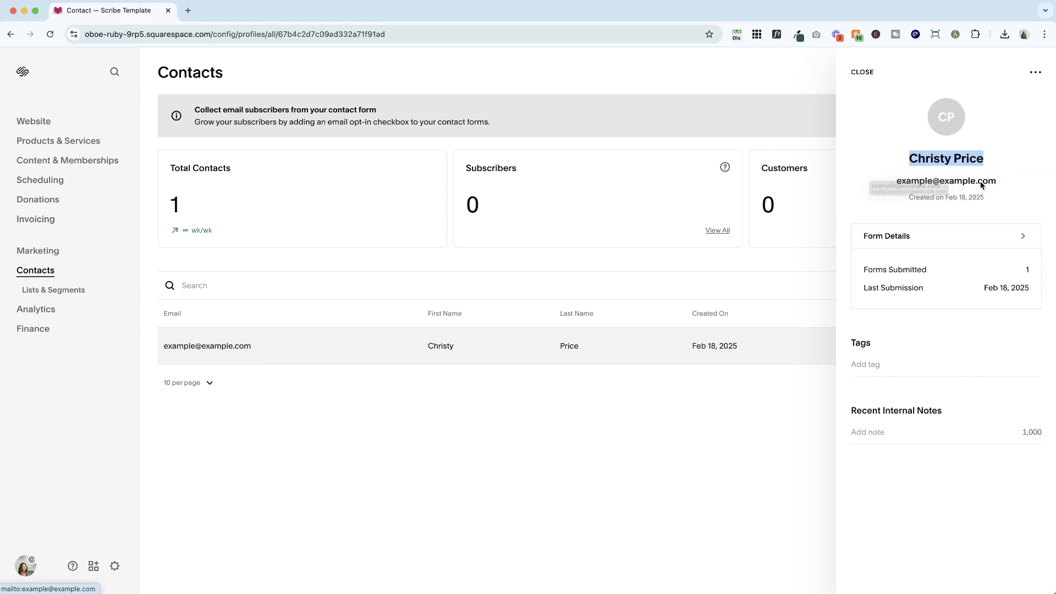
pyautogui.click(949, 242)
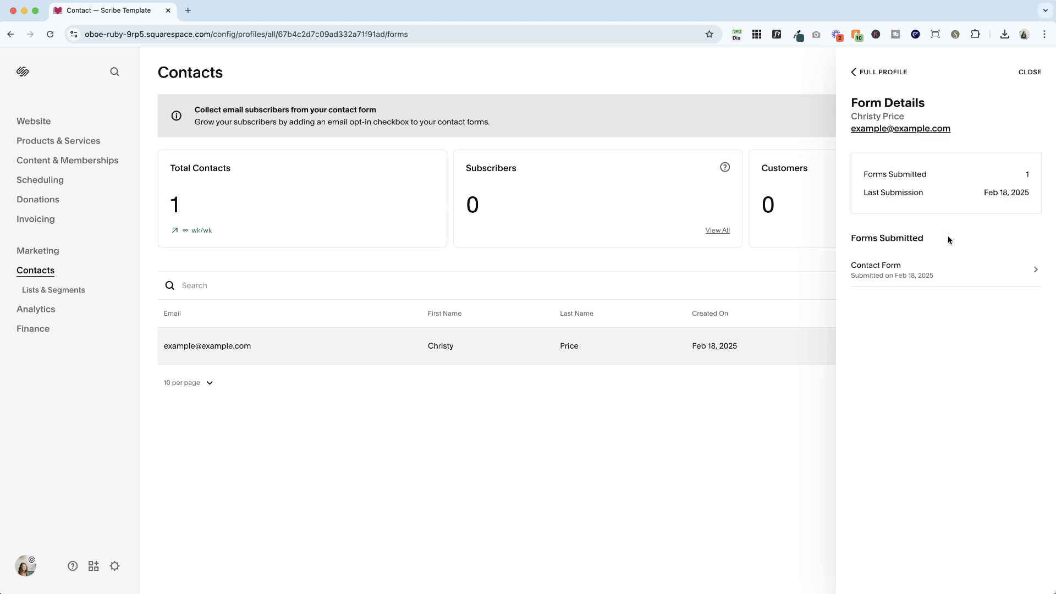
# Step: Open the Contact Form submission and review its name, email, subject 'testing 123...' and message
pyautogui.click(912, 279)
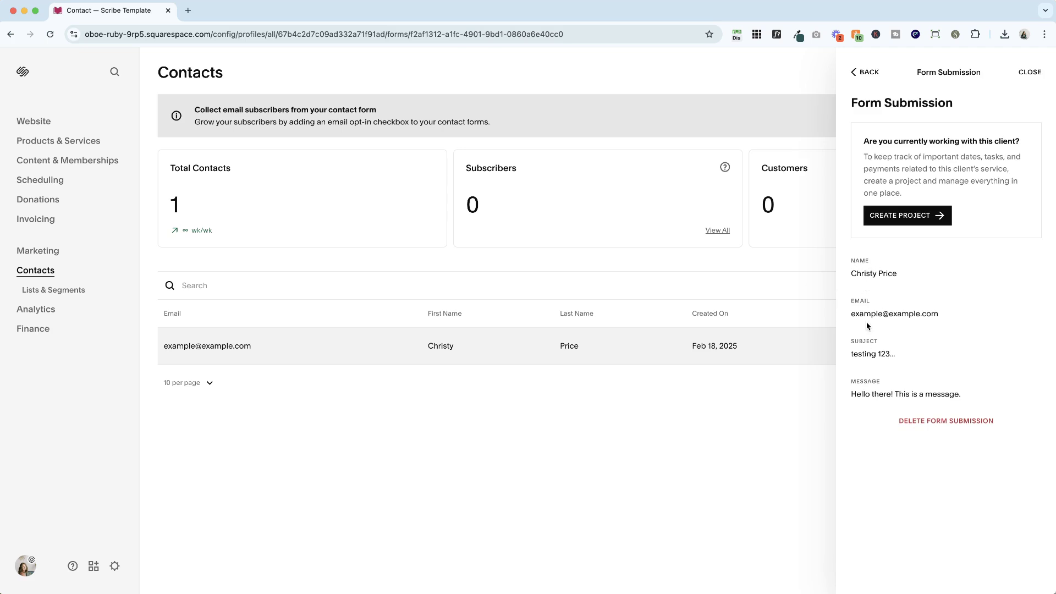
pyautogui.moveTo(852, 274); pyautogui.dragTo(908, 279)
pyautogui.moveTo(852, 315); pyautogui.dragTo(967, 313)
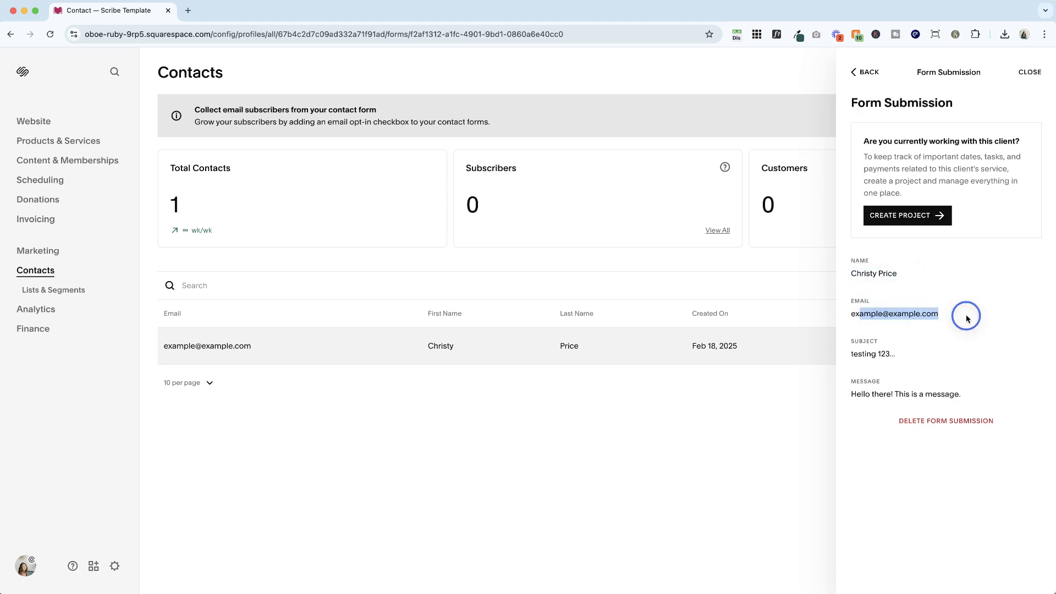
pyautogui.moveTo(896, 356); pyautogui.dragTo(843, 360)
pyautogui.moveTo(856, 396); pyautogui.dragTo(968, 395)
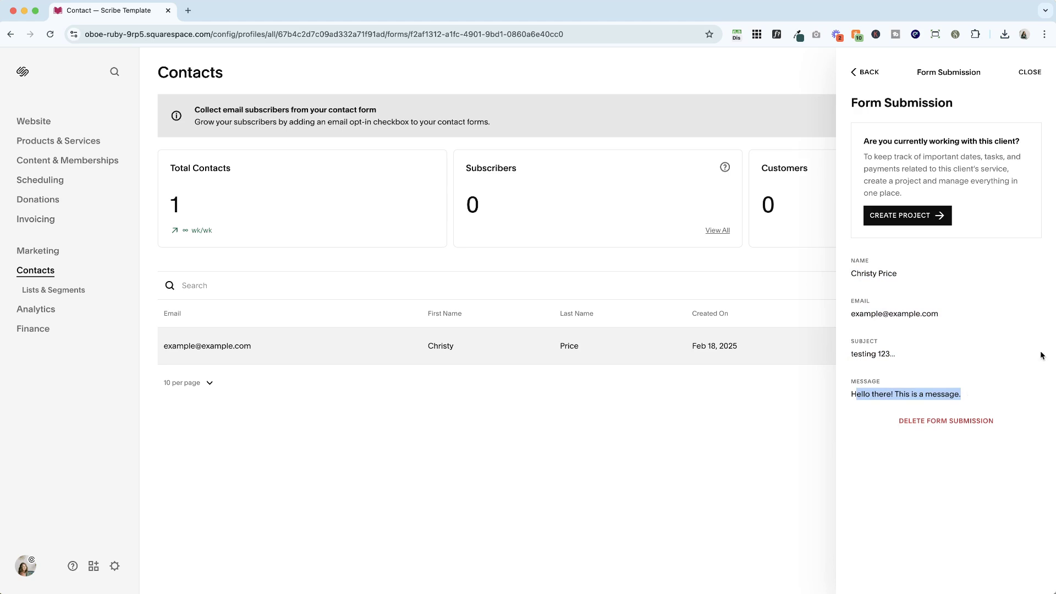
# Step: Reopen the Contact form's Storage settings and review the Additional Storage integrations before going back
pyautogui.click(1029, 72)
pyautogui.doubleClick(720, 335)
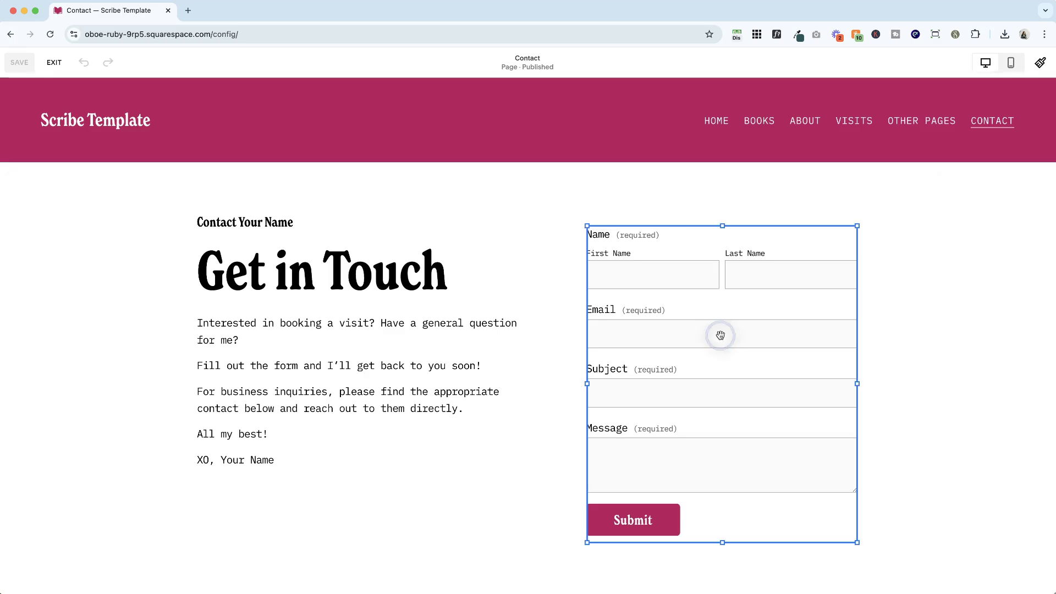
pyautogui.click(968, 243)
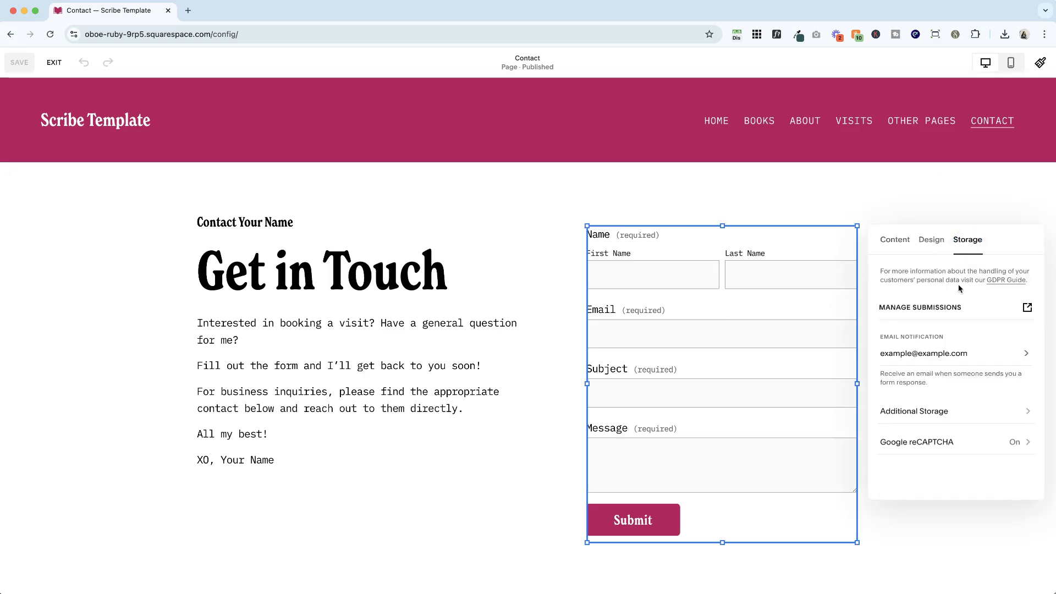
pyautogui.click(923, 414)
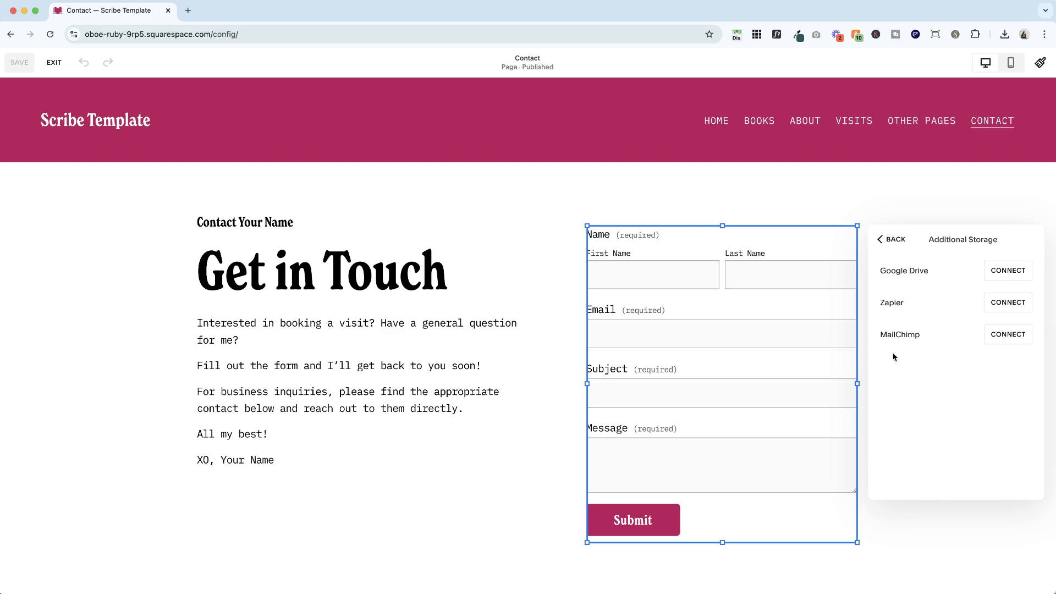
pyautogui.click(899, 247)
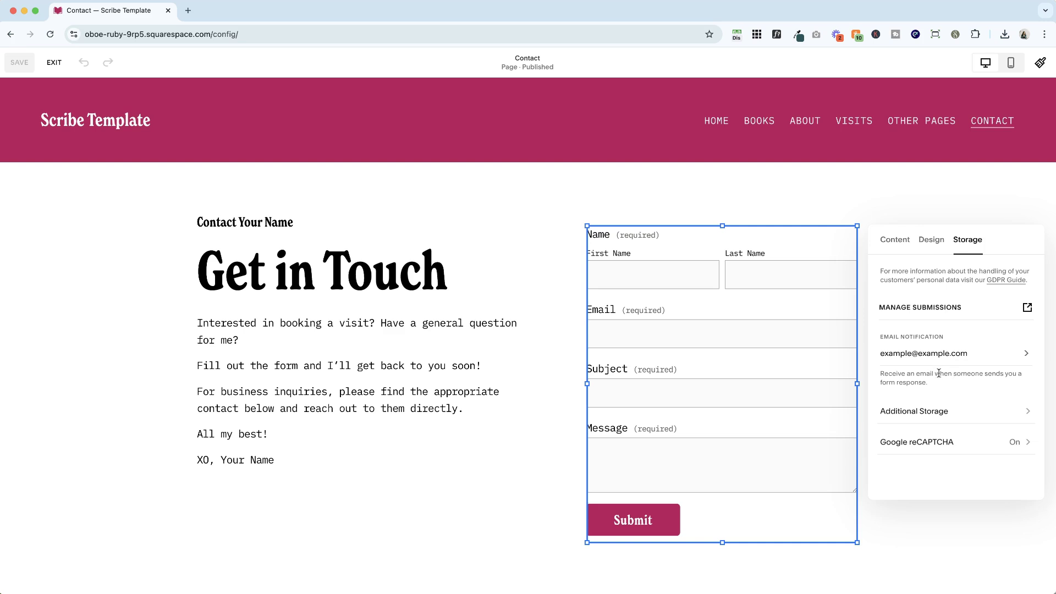
pyautogui.click(657, 330)
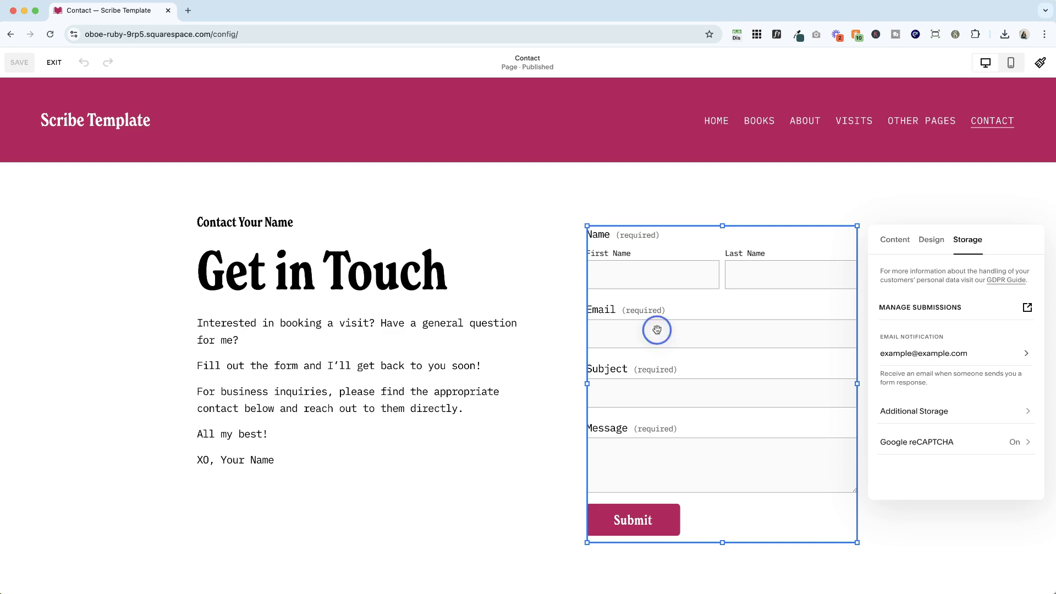